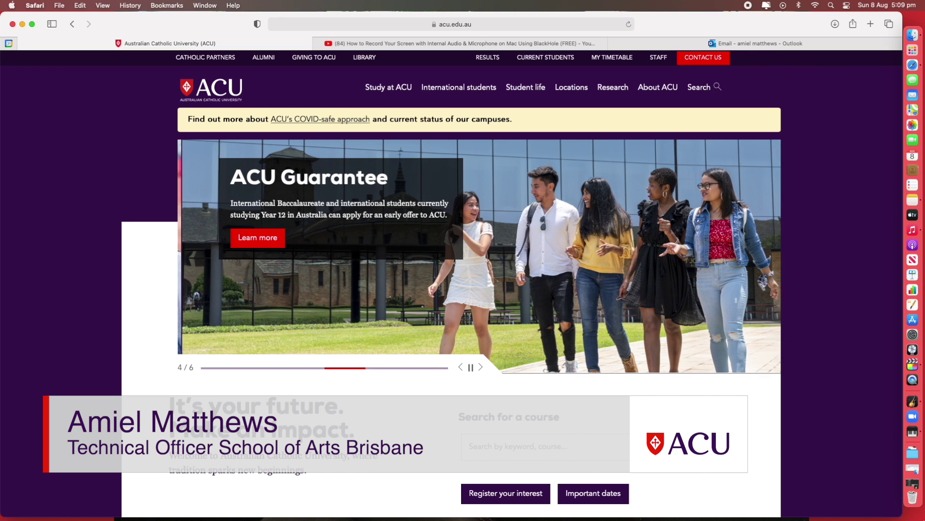
Step: Launch GarageBand from the Dock to start a new project
click(912, 401)
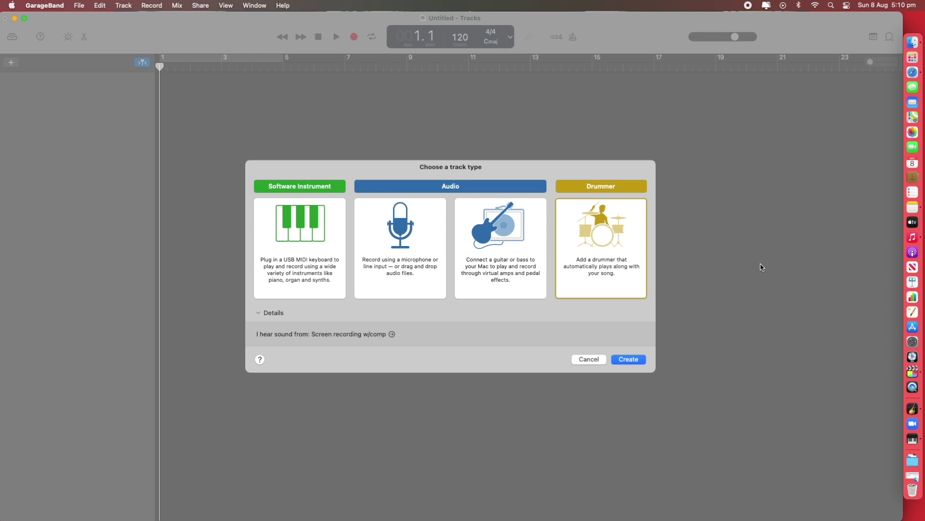
Step: Create a Software Instrument track in the new empty project
click(297, 237)
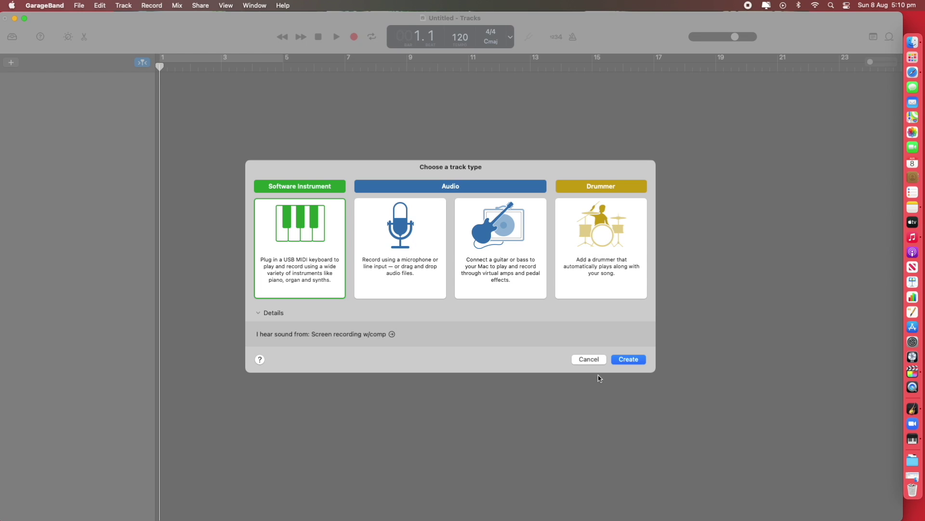
click(640, 360)
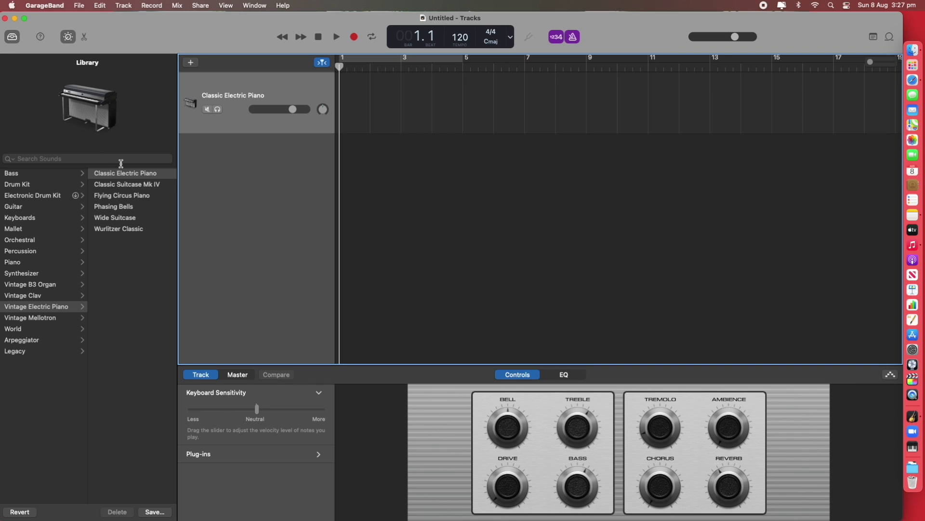
Step: Select Classic Electric Piano, then load Full Brass from Orchestral > Brass
click(110, 174)
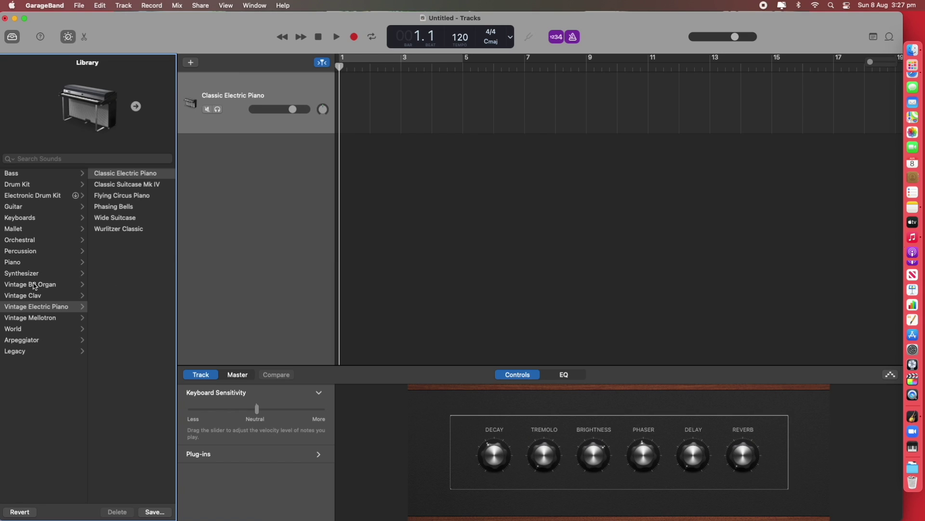
click(20, 242)
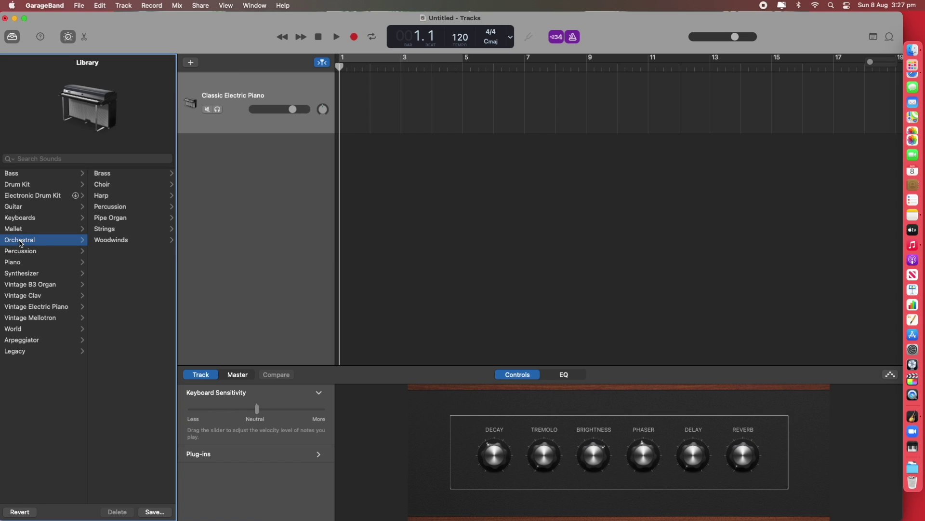
click(102, 174)
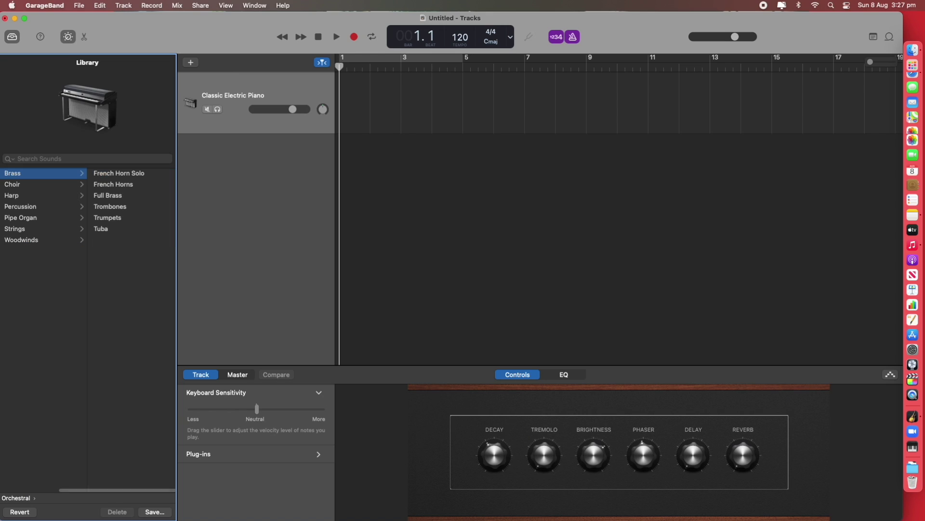
click(108, 196)
Step: Browse the Percussion, Pipe Organ, Strings and Woodwinds sounds, then return to the top-level categories
click(21, 206)
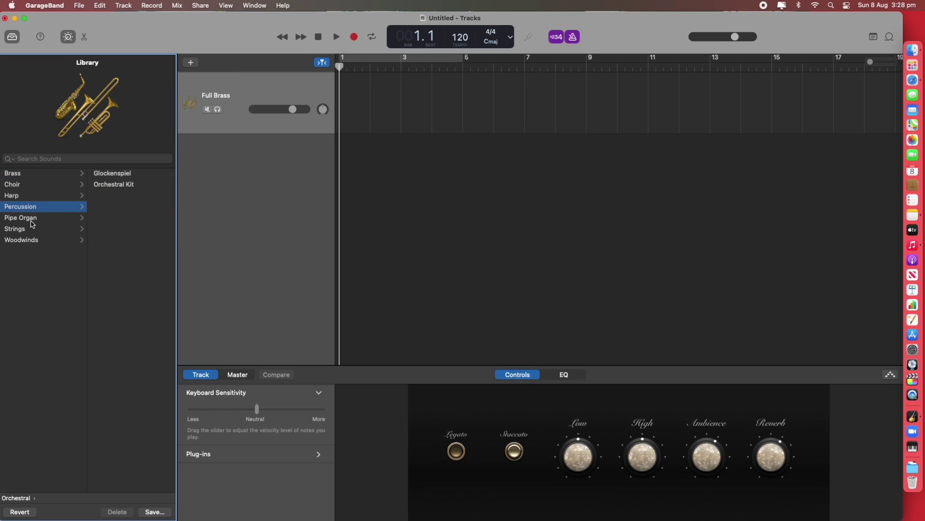
click(29, 218)
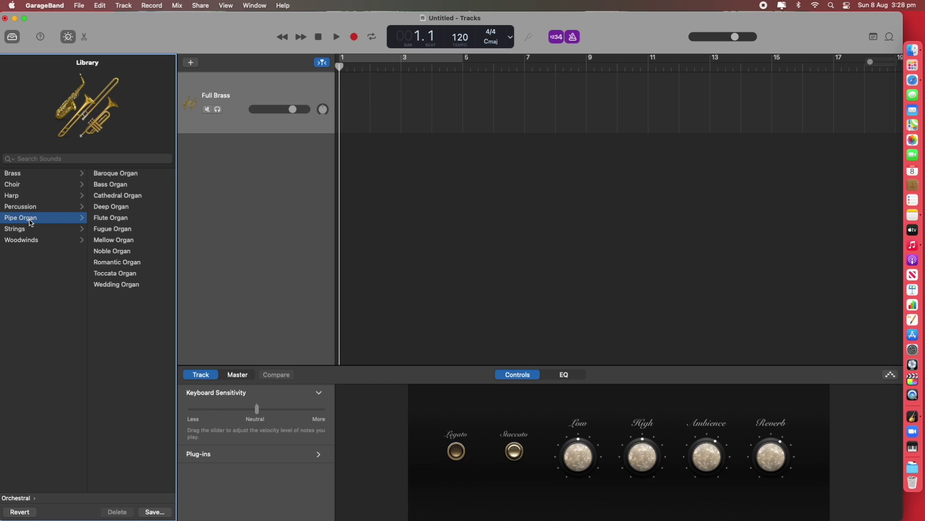
click(21, 230)
click(27, 243)
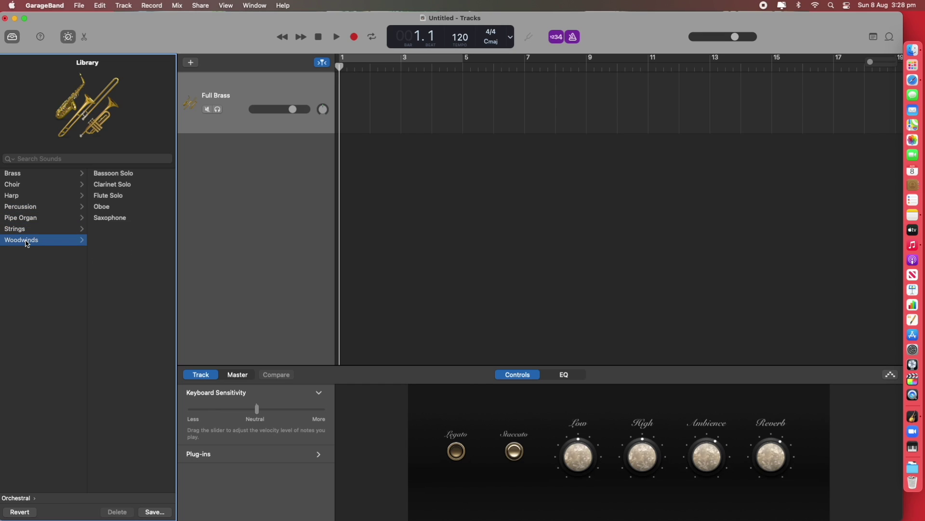
click(19, 499)
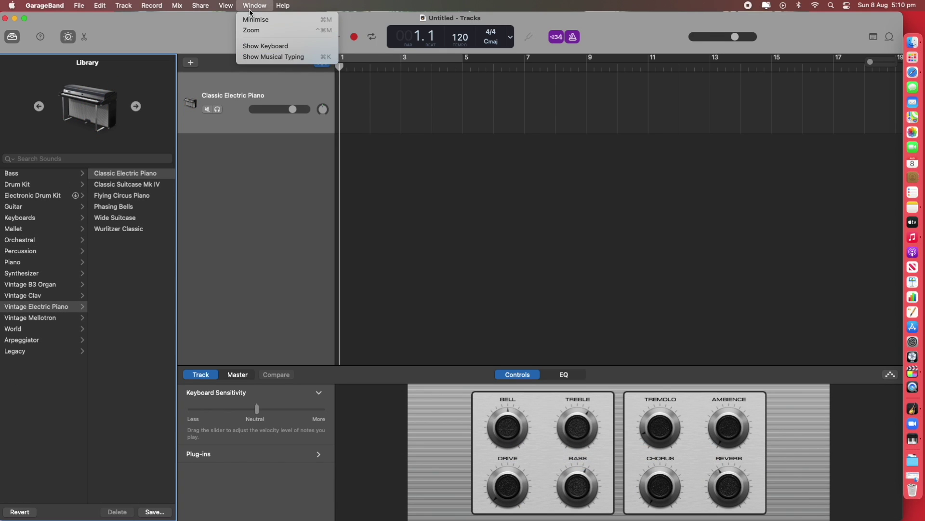
click(263, 59)
drag(281, 174, 263, 197)
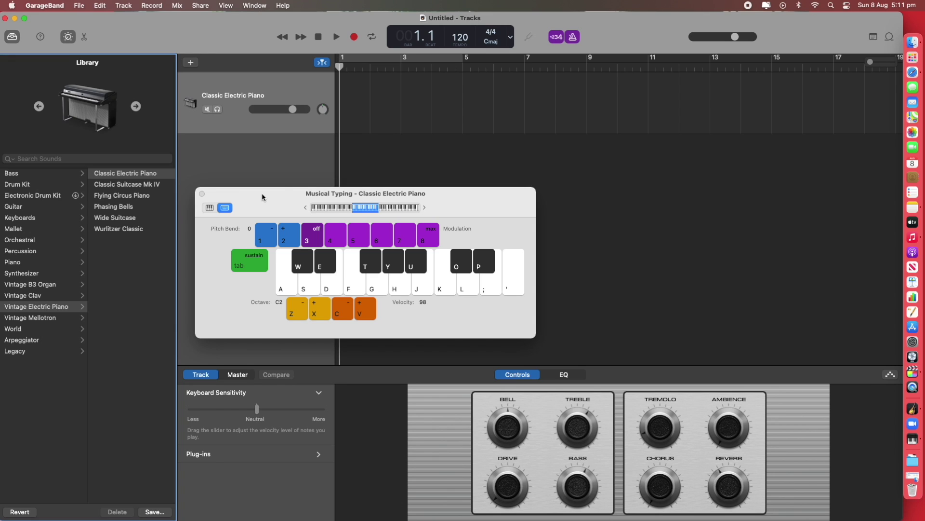
key(a)
key(j)
key(u)
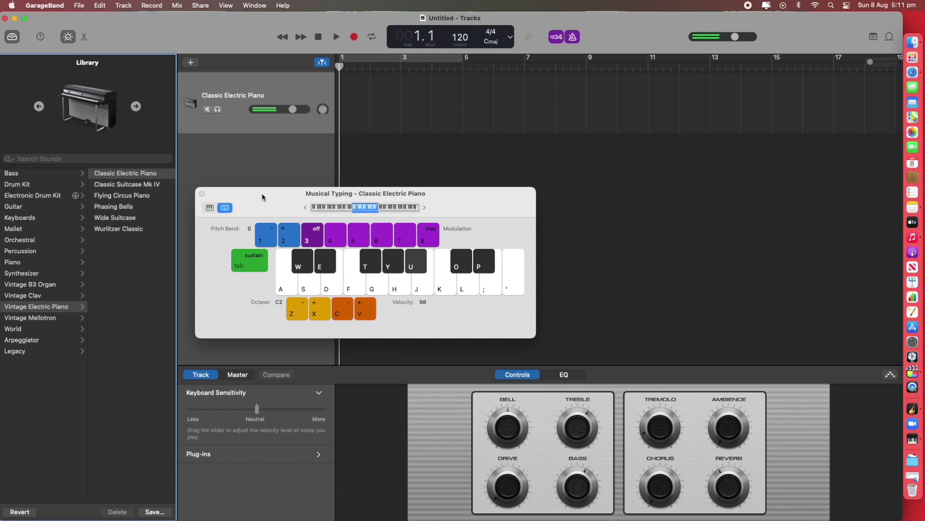
key(super+k)
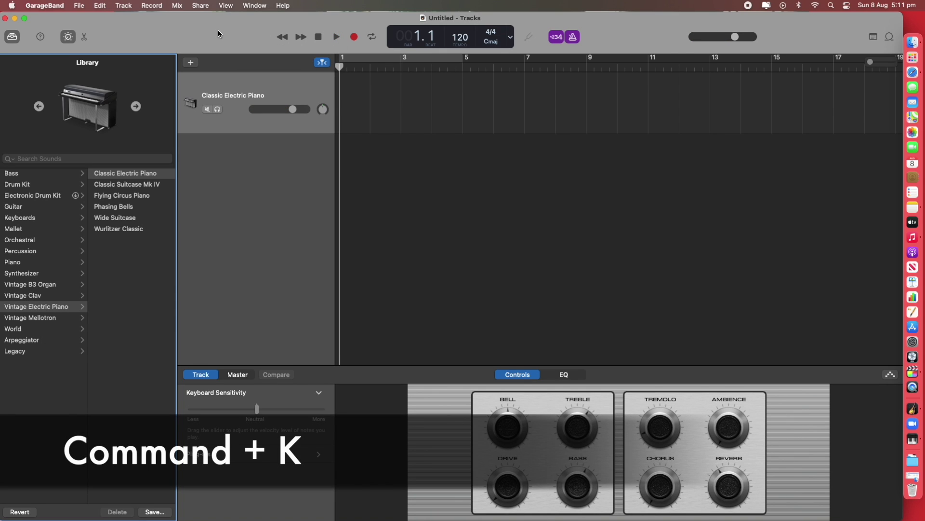
key(super+k)
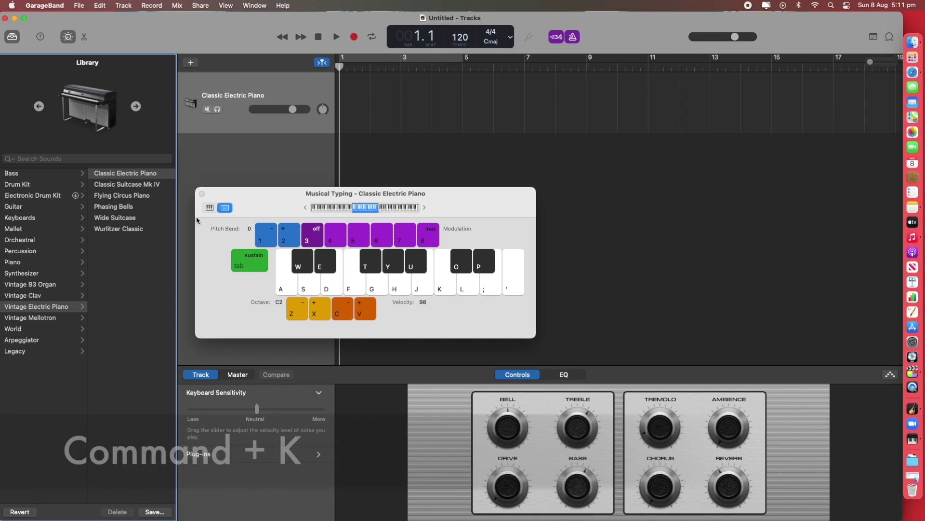
click(203, 193)
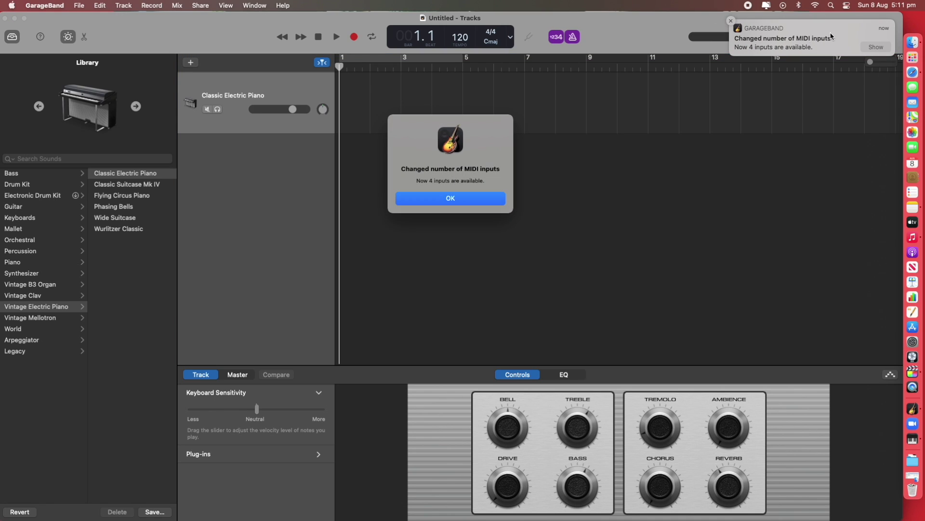
Step: Dismiss the MIDI alert and add a second Software Instrument track using Bass > Liverpool Bass
key(Return)
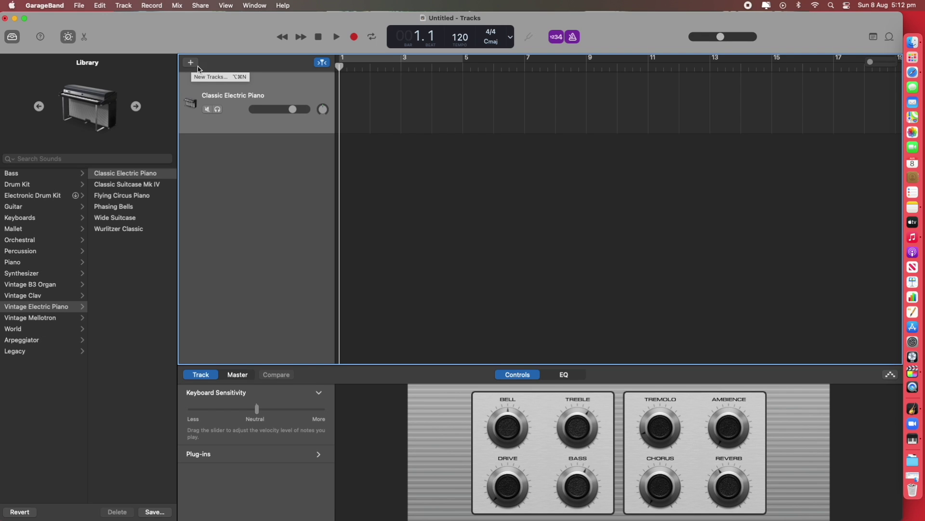
click(191, 64)
click(304, 242)
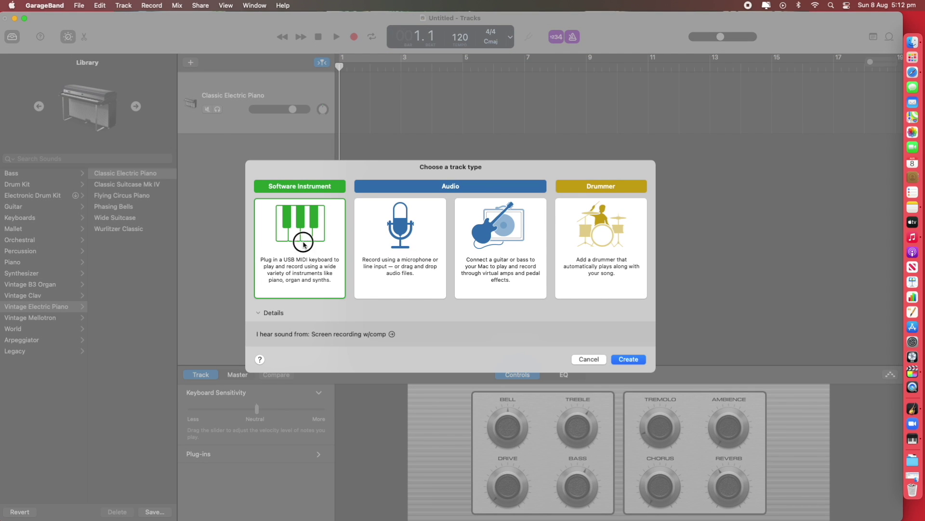
click(630, 360)
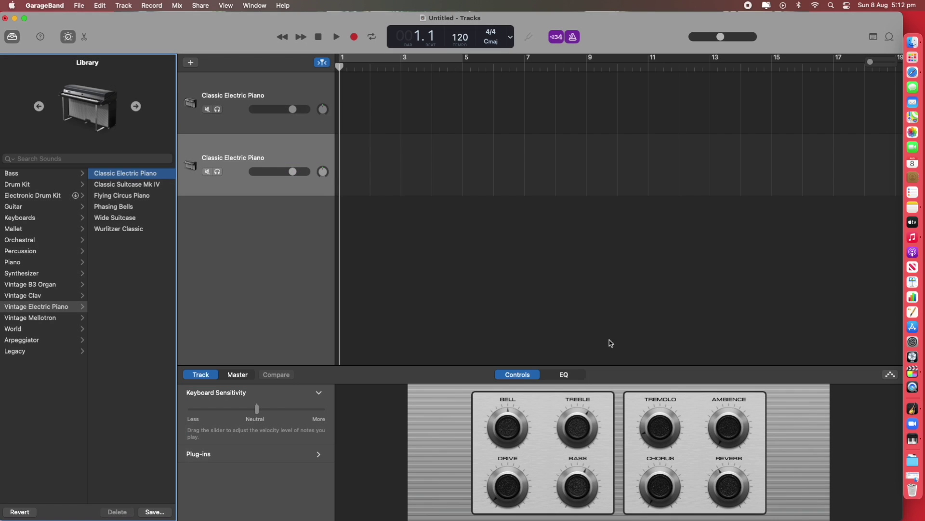
click(27, 174)
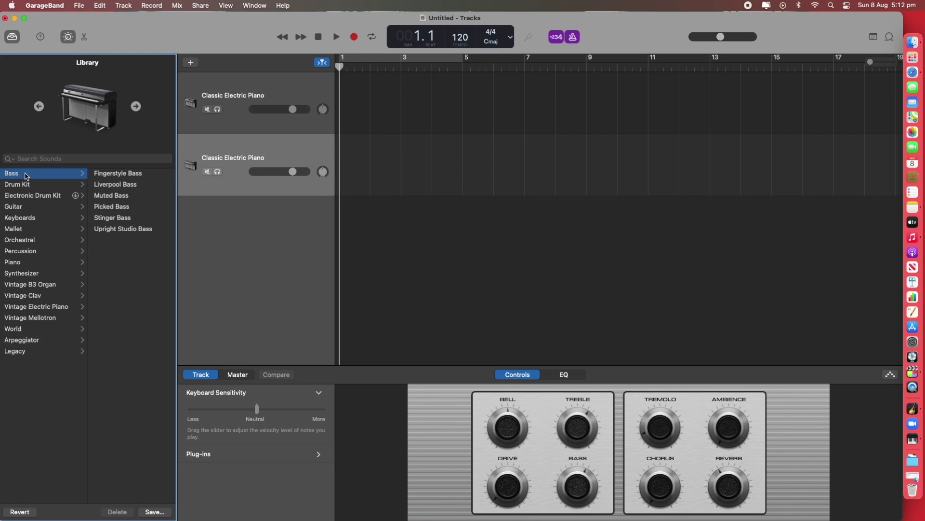
click(133, 188)
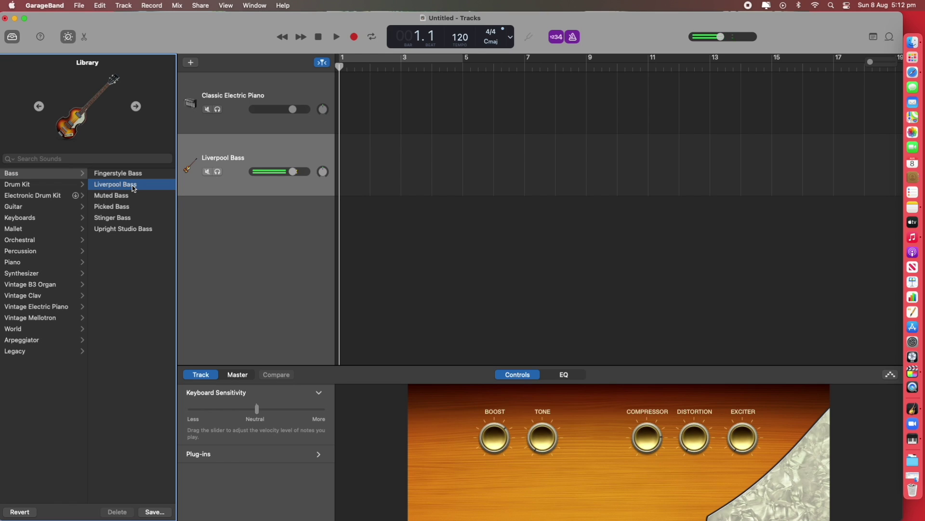
click(267, 218)
Step: Add a Drummer track with Shift-Option-N
key(shift+alt+n)
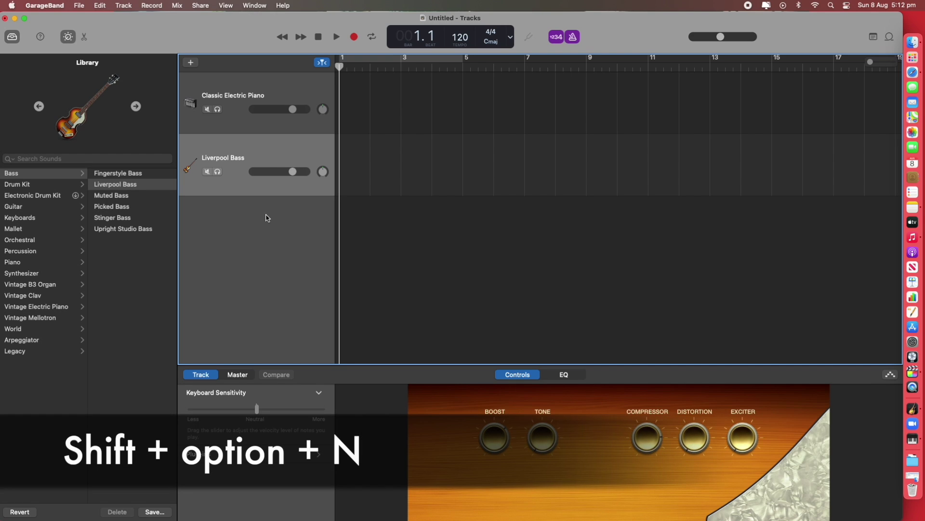
key(shift+alt+n)
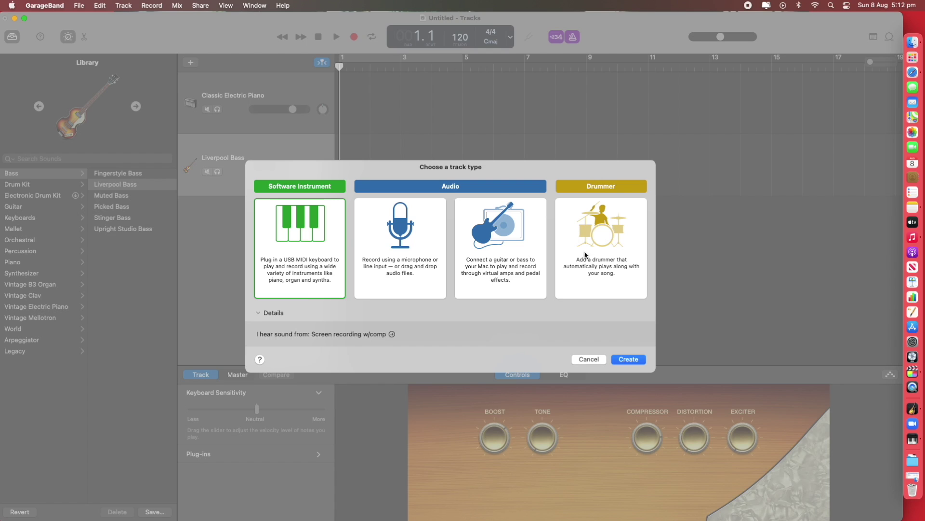
click(601, 241)
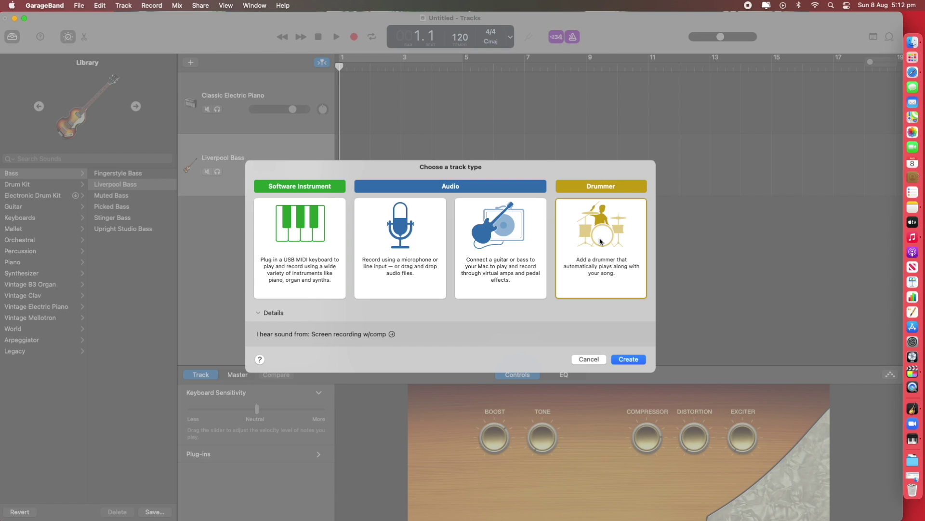
click(628, 359)
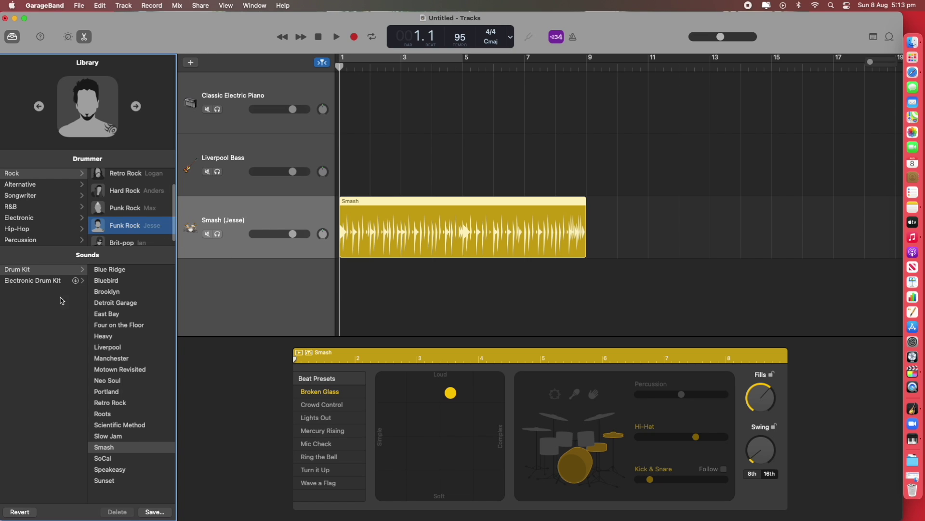
Step: Browse the electronic and acoustic kits, set the drummer to Pop Rock (Kyle), and play the song
click(34, 282)
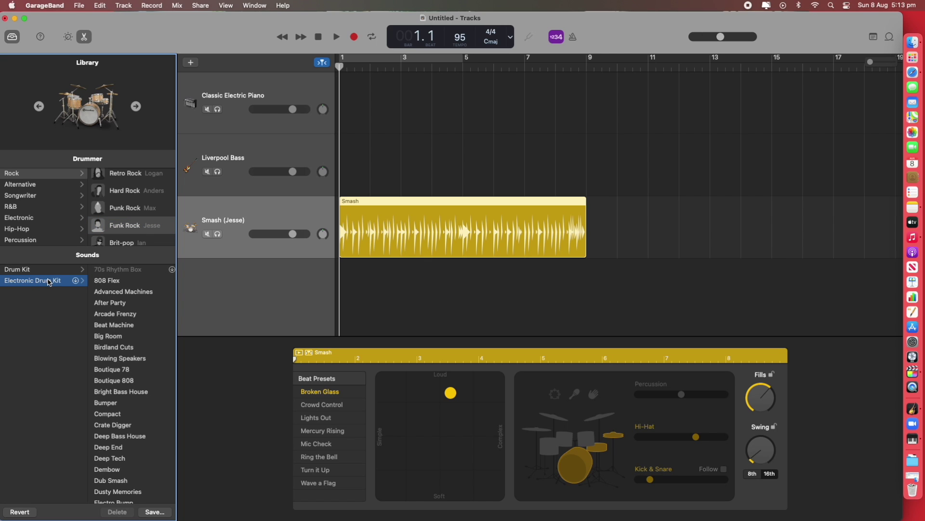
scroll(124, 298, down, 3)
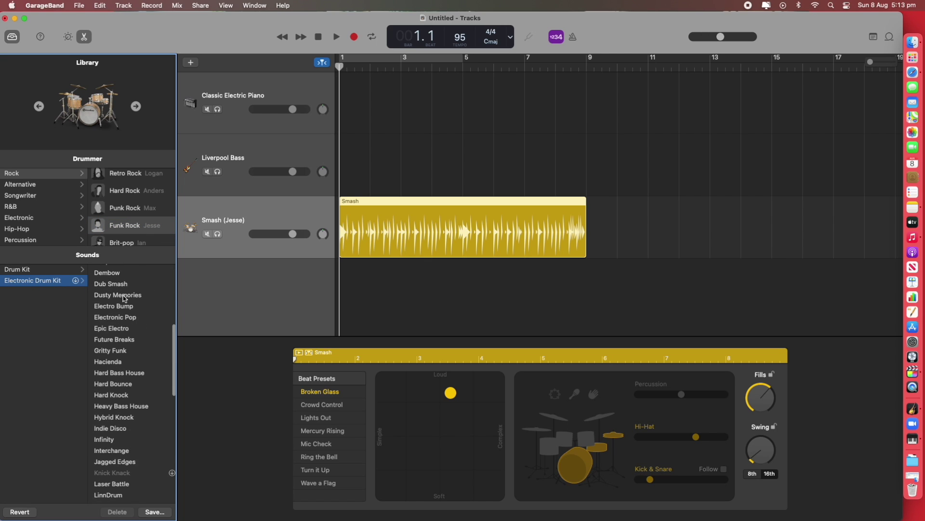
click(17, 269)
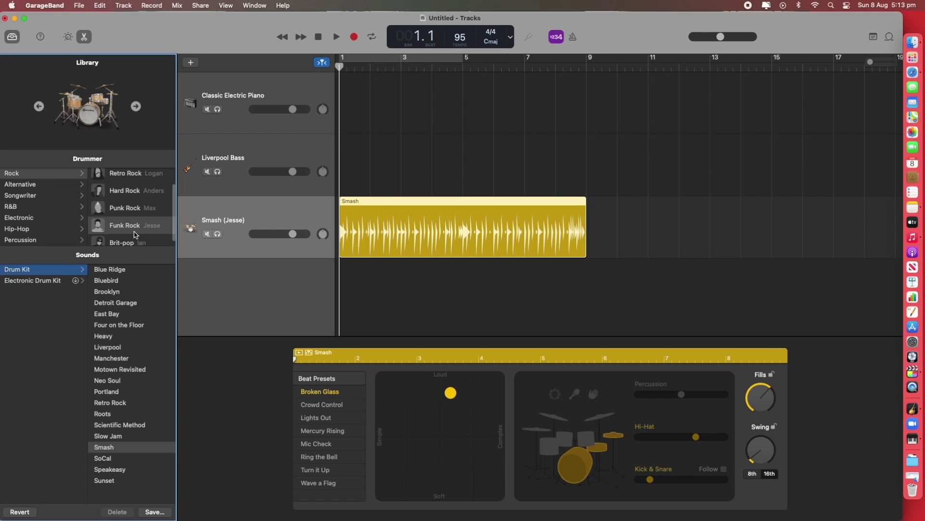
scroll(143, 213, up, 1)
scroll(143, 213, up, 1)
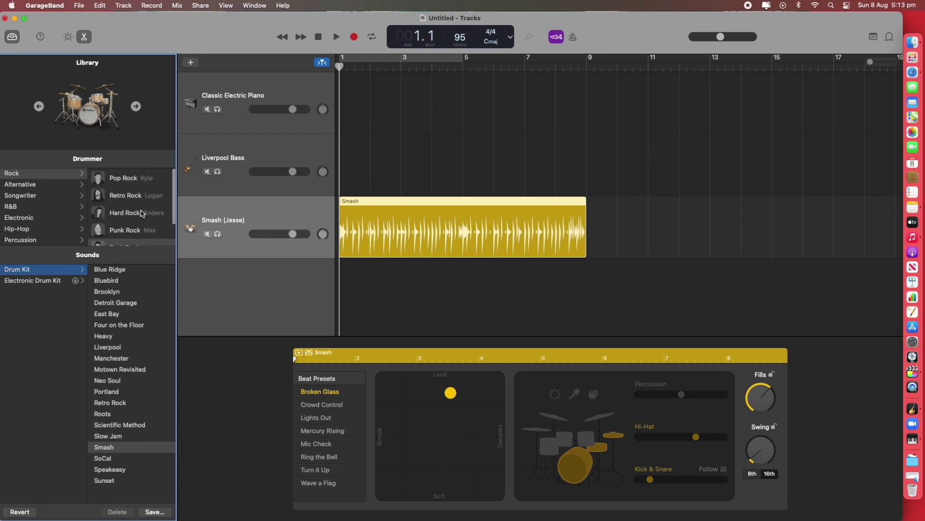
click(138, 179)
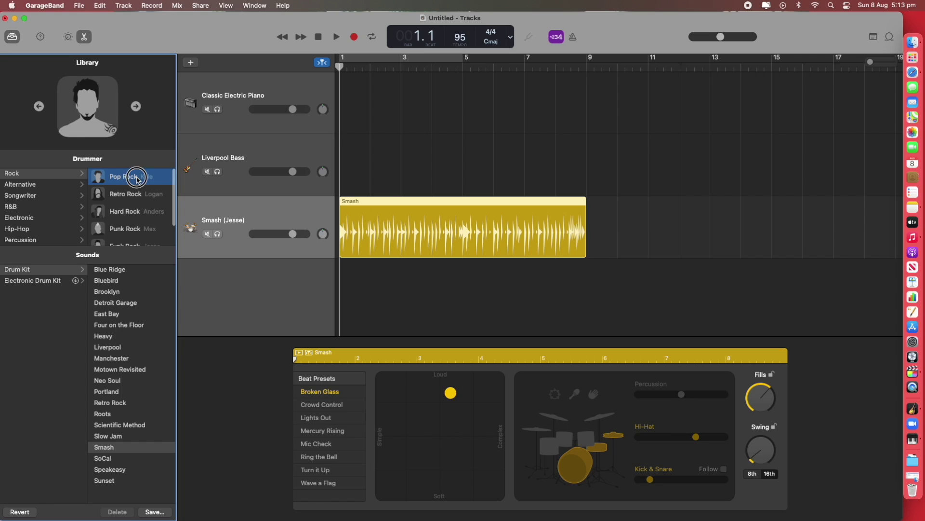
click(336, 38)
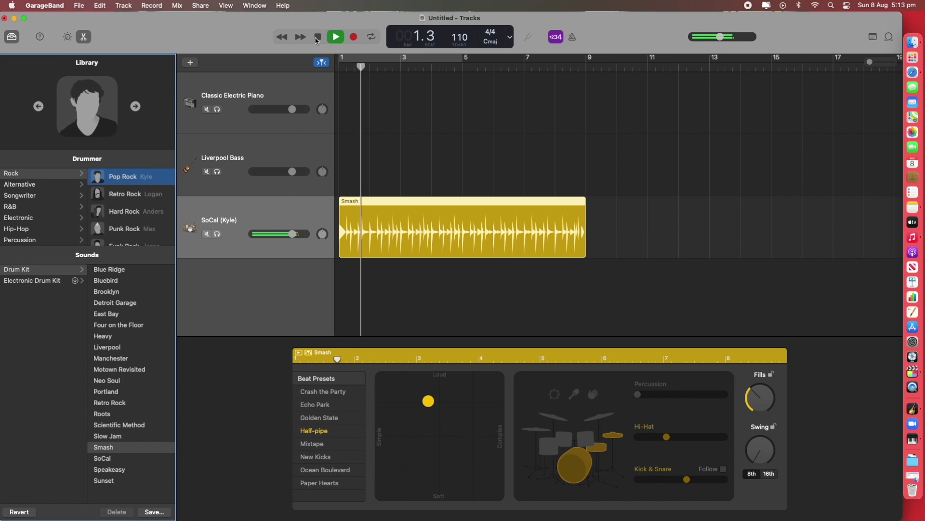
Step: Stop playback at bar 1, raise the tempo from 110 to 160, and select the Liverpool Bass track
click(336, 39)
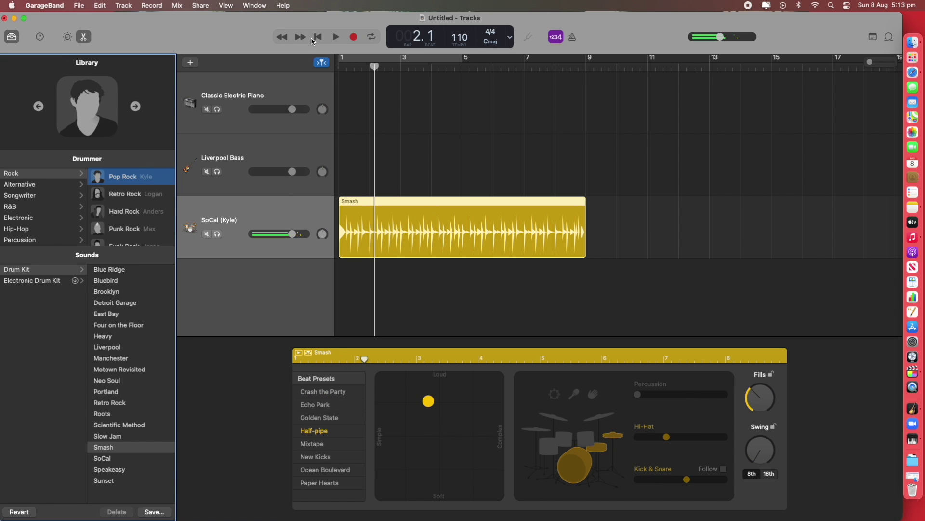
click(286, 37)
drag(460, 37, 460, 13)
click(289, 154)
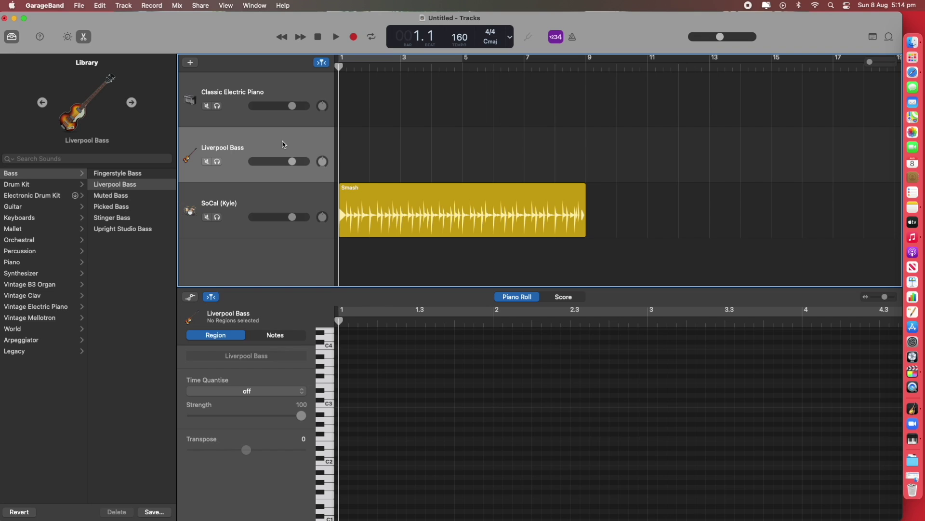
Step: Keep the song key at C major and the time signature at 4/4
click(489, 46)
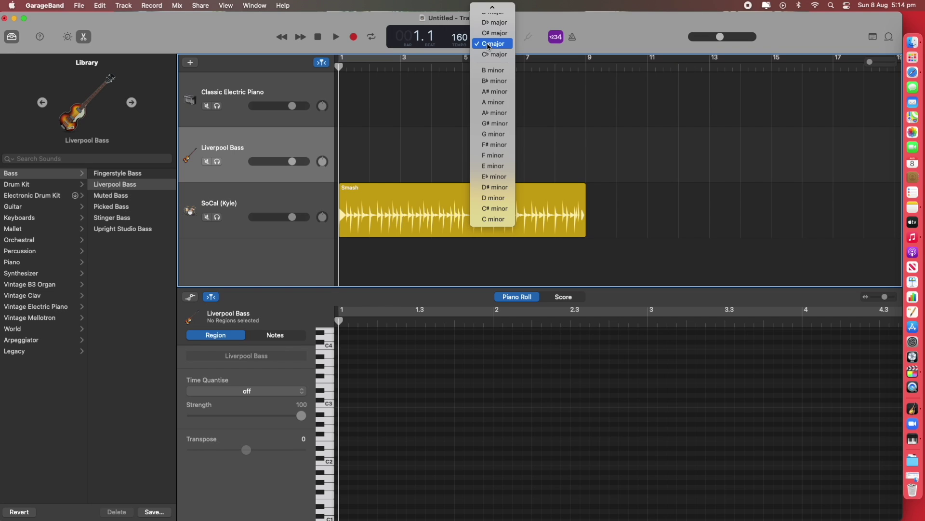
click(493, 47)
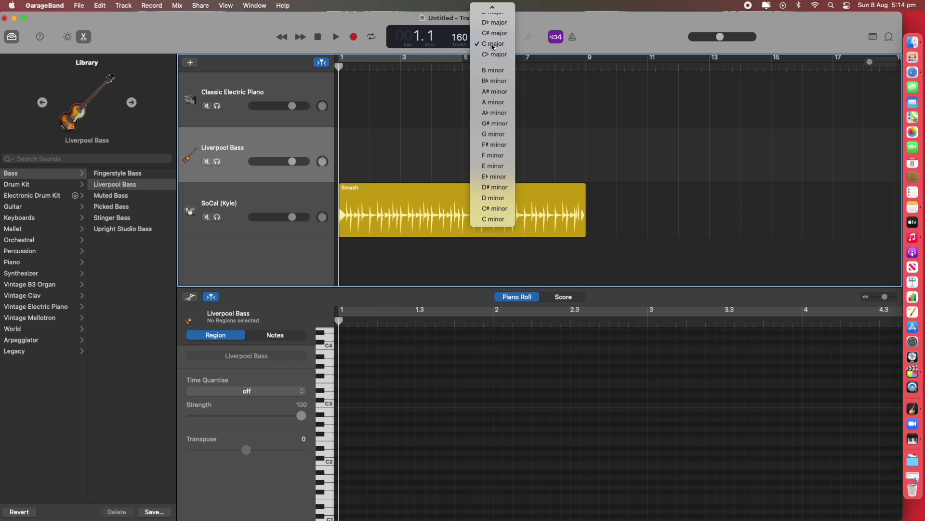
click(493, 37)
click(494, 37)
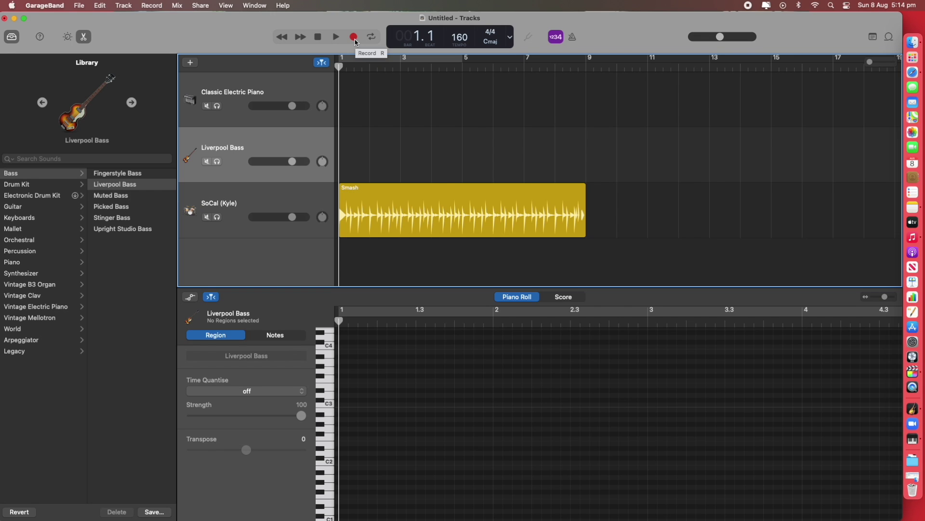
Step: Record a bass part on the Liverpool Bass track from bar 1 to about bar 9
key(r)
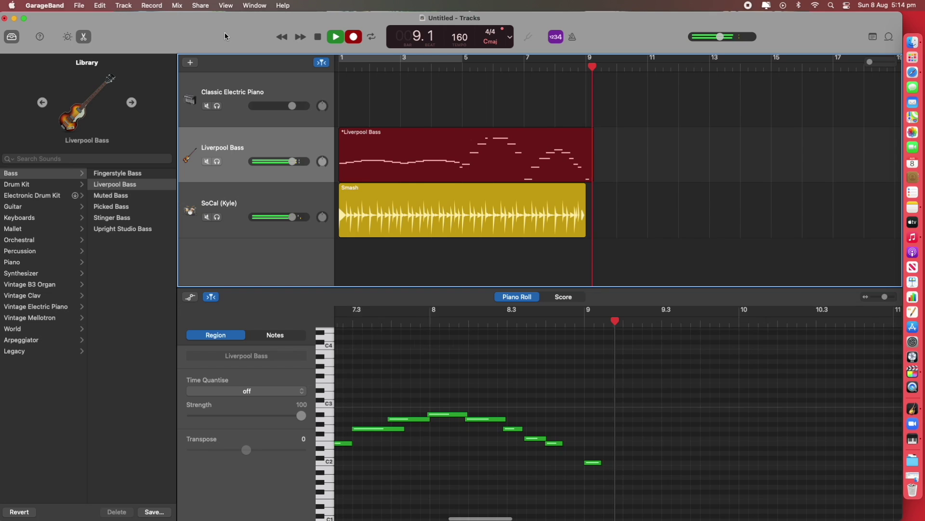
key(space)
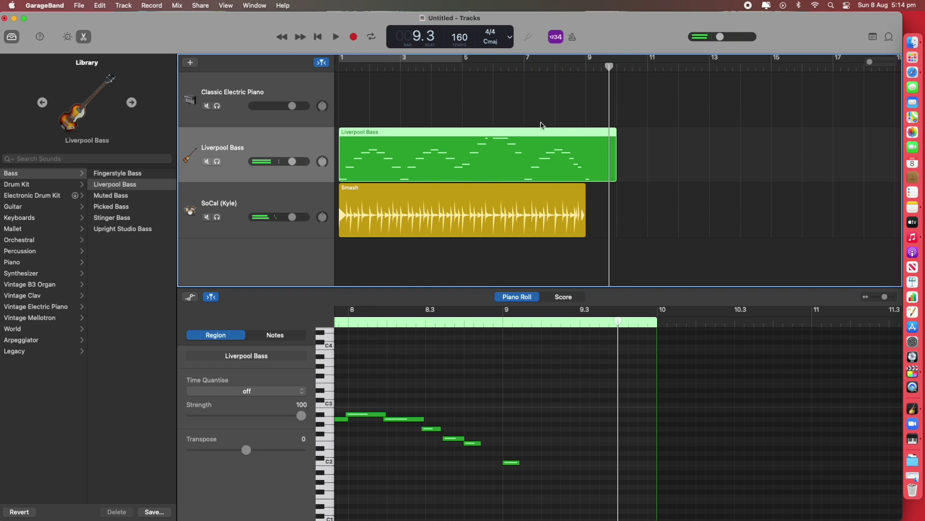
key(Up)
Step: Record a piano part on the Classic Electric Piano track from the start through bar 9
click(337, 39)
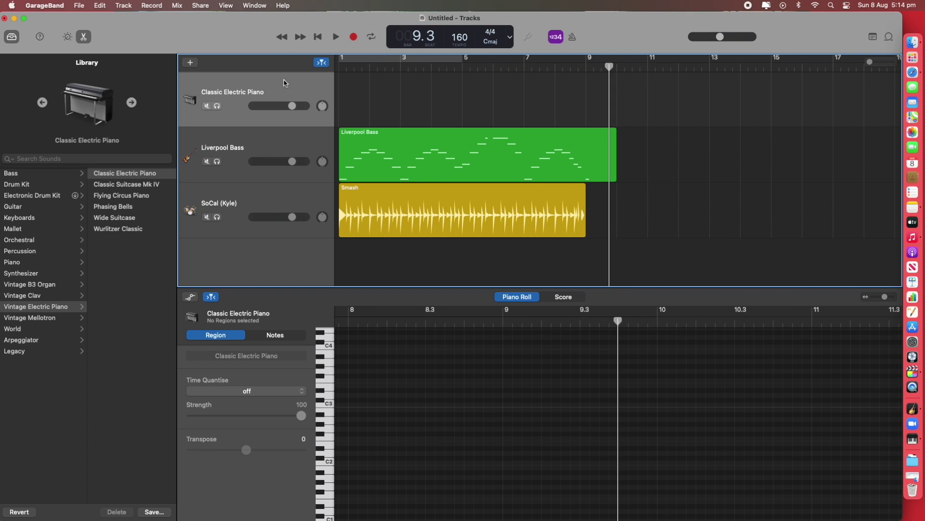
click(354, 37)
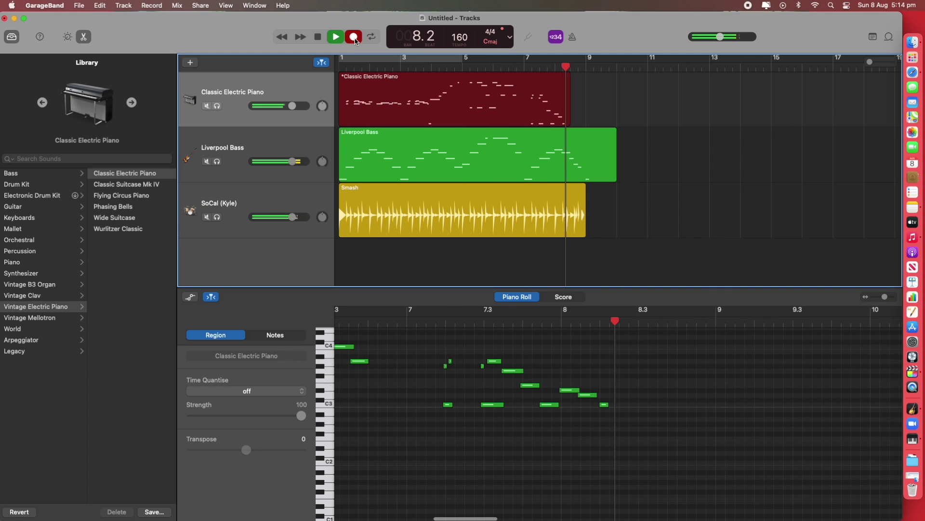
click(355, 38)
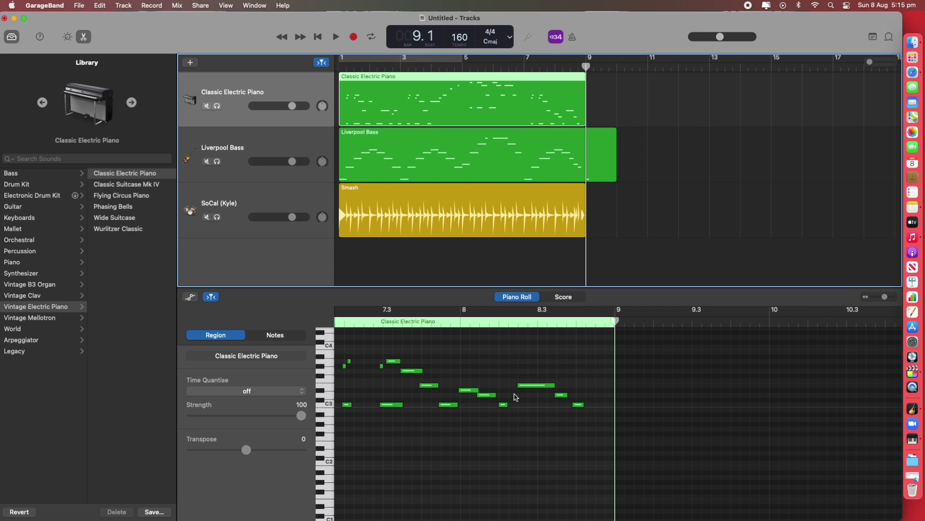
Step: Toggle the note editor and open the recorded piano region in the Piano Roll
click(83, 38)
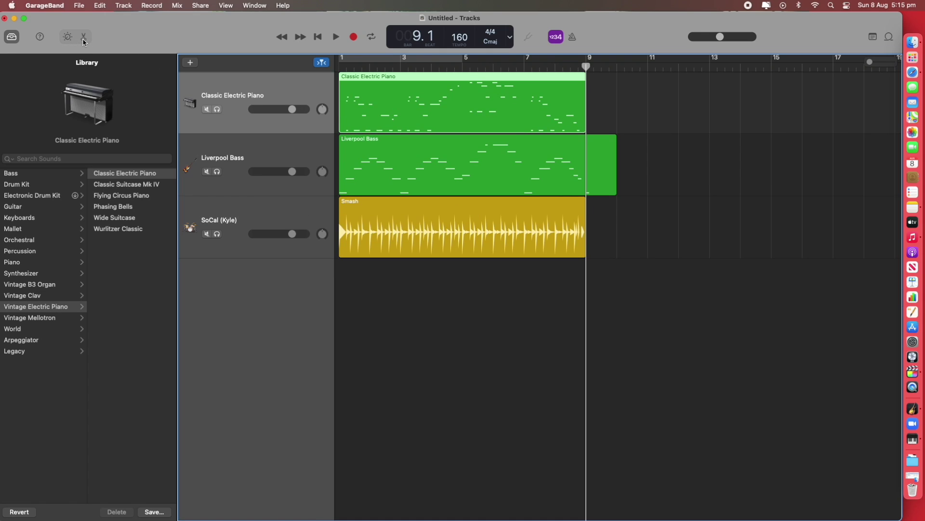
click(84, 39)
click(84, 39)
double_click(452, 81)
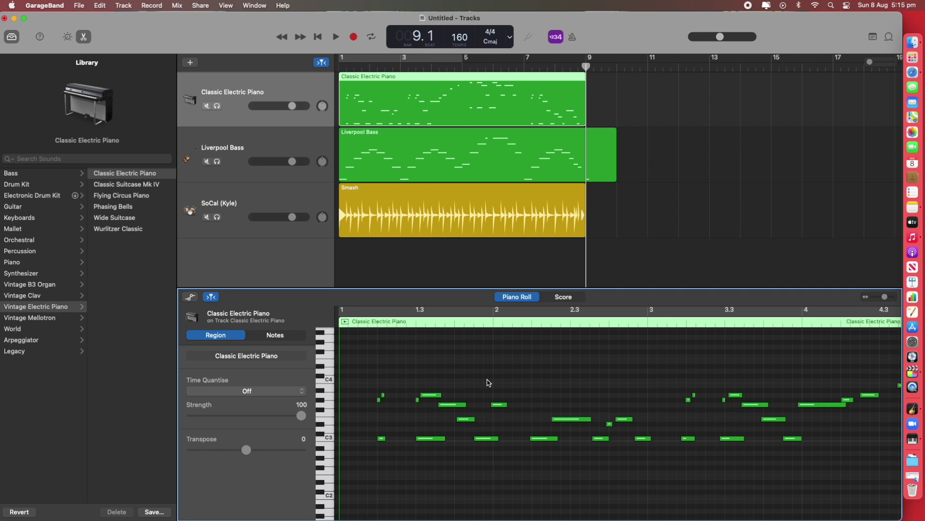
Step: Zoom in on the piano notes and the track timeline to inspect the recording
scroll(488, 382, down, 5)
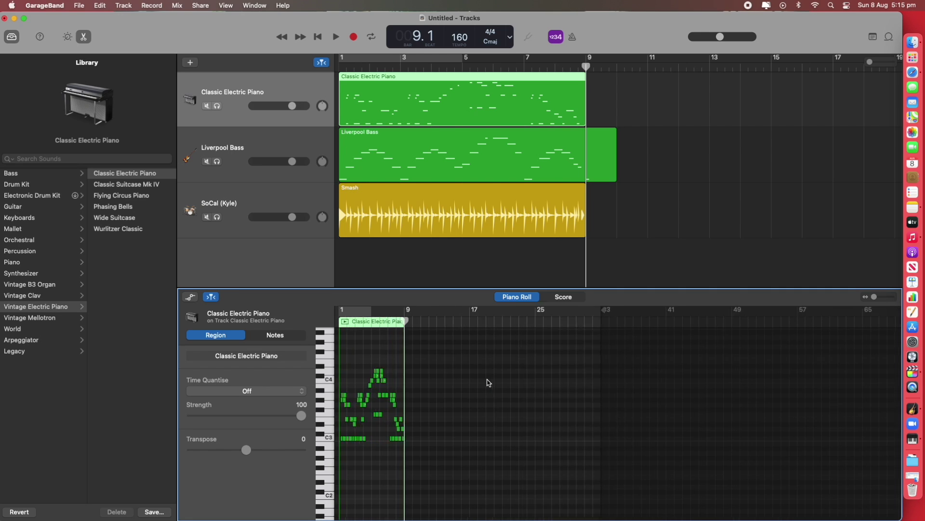
scroll(489, 382, right, 5)
scroll(489, 382, left, 5)
scroll(489, 382, down, 3)
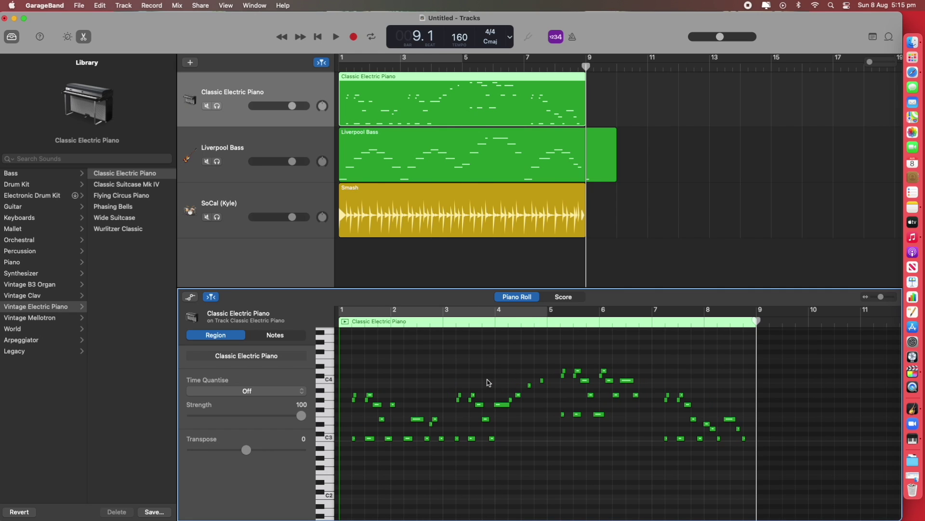
drag(884, 299, 887, 300)
scroll(543, 395, left, 3)
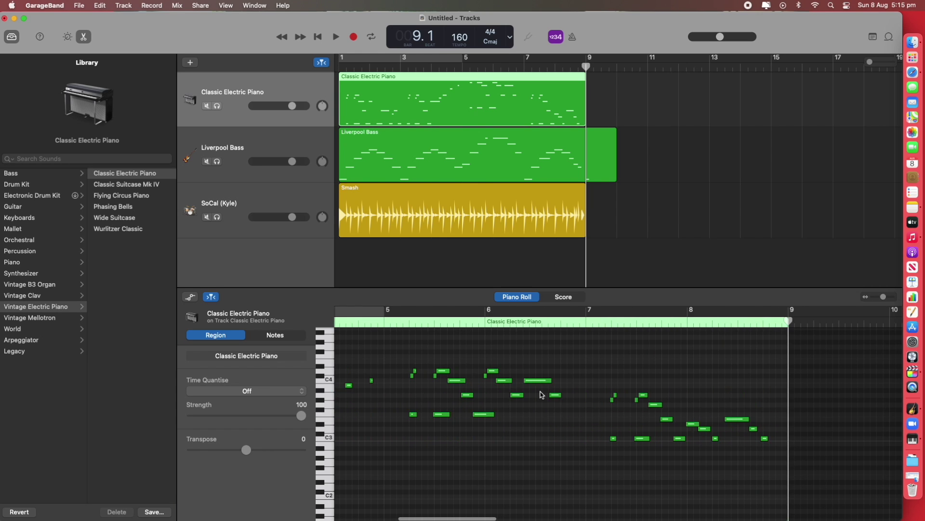
drag(870, 62, 872, 64)
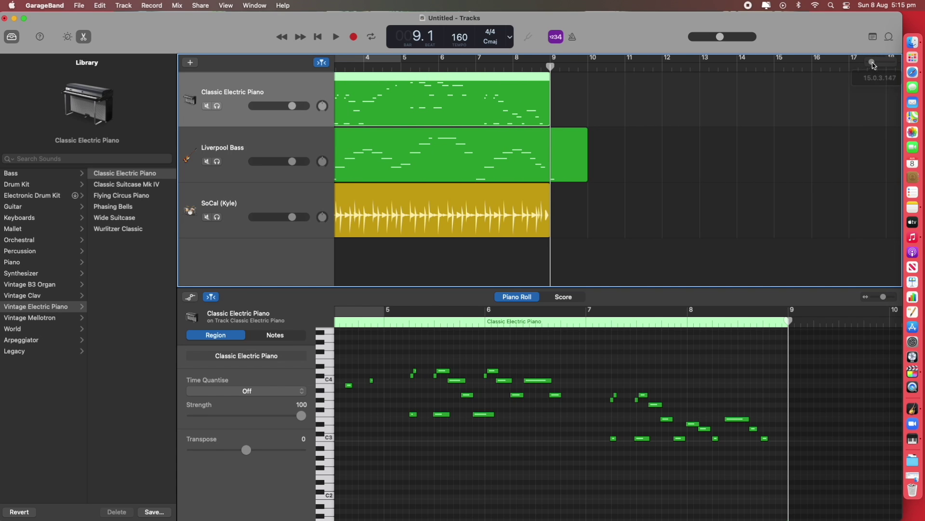
scroll(490, 154, up, 2)
scroll(490, 158, left, 2)
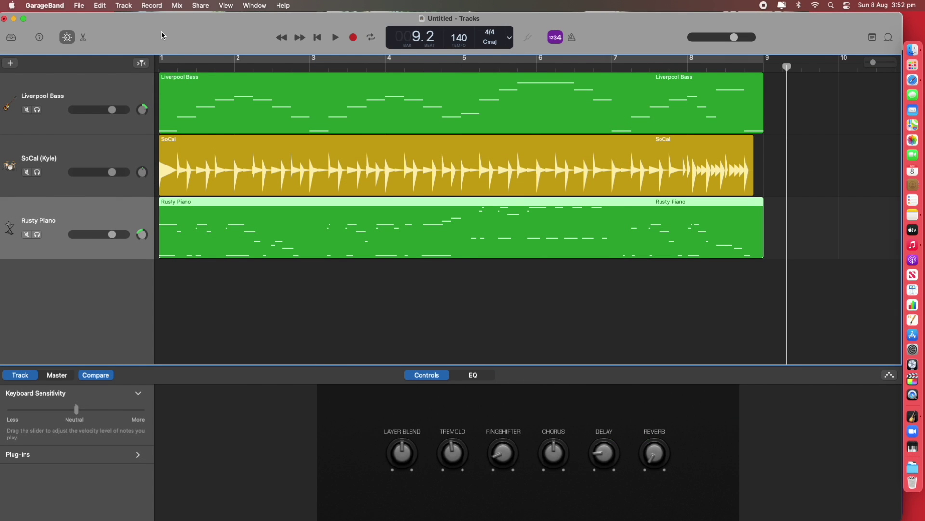
Step: Use File > Save As to save the project as 'GB tutorial' on Samsung_T5
click(83, 7)
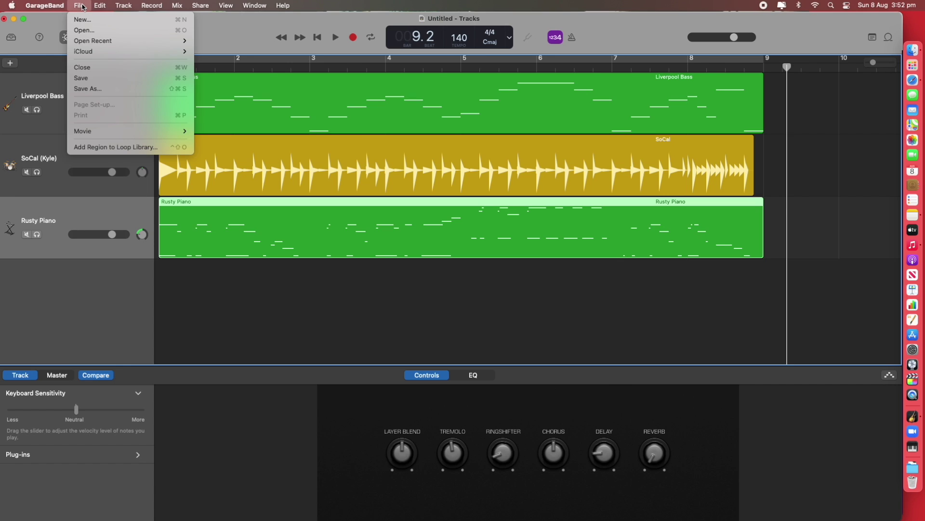
click(102, 88)
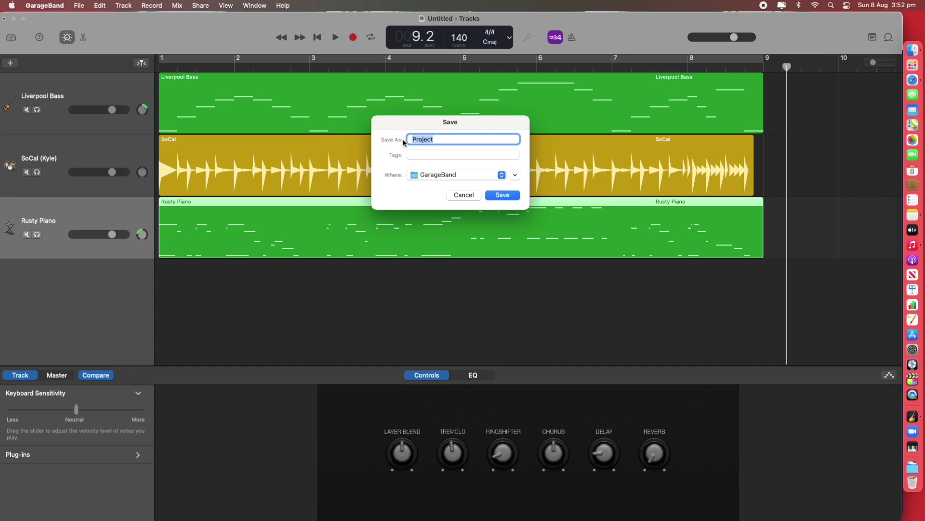
text(GB tutorial)
click(499, 176)
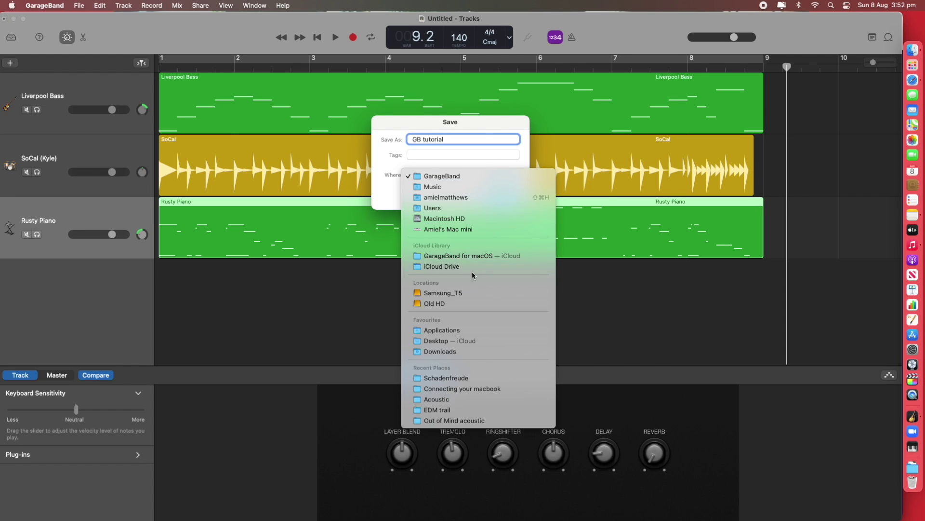
click(442, 294)
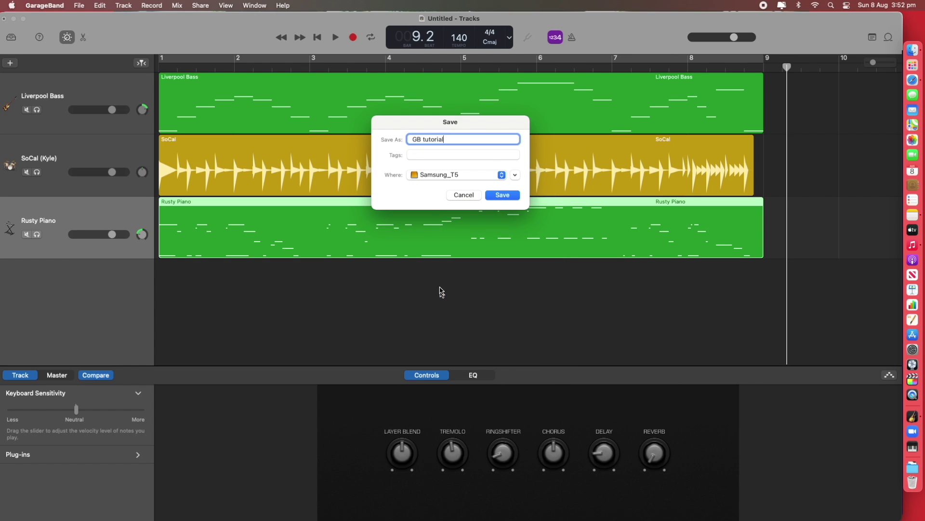
click(511, 199)
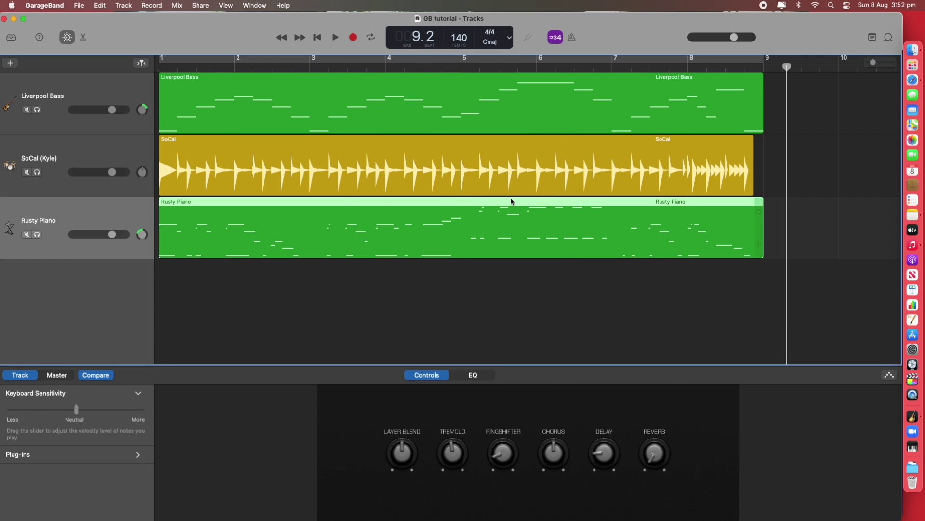
Step: Export the song to disk on the Samsung_T5 drive as an uncompressed 16-bit WAVE file
click(200, 5)
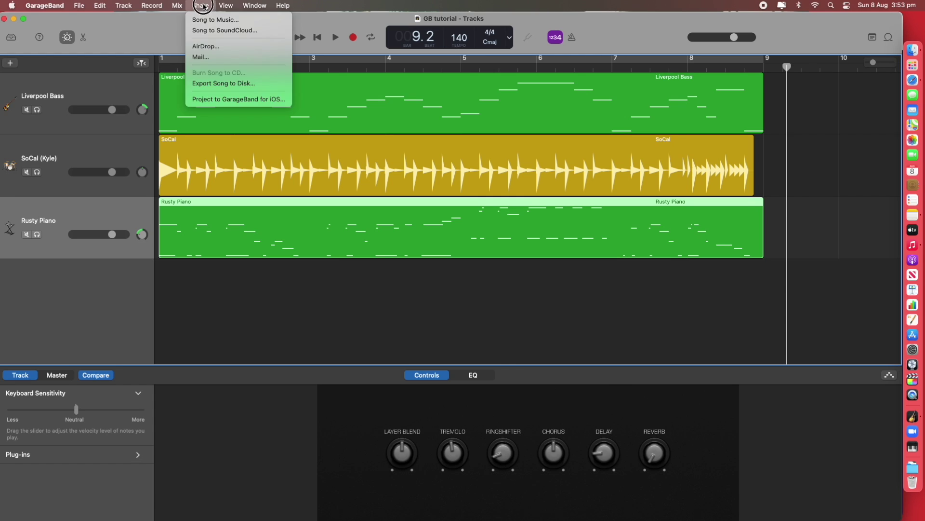
click(224, 83)
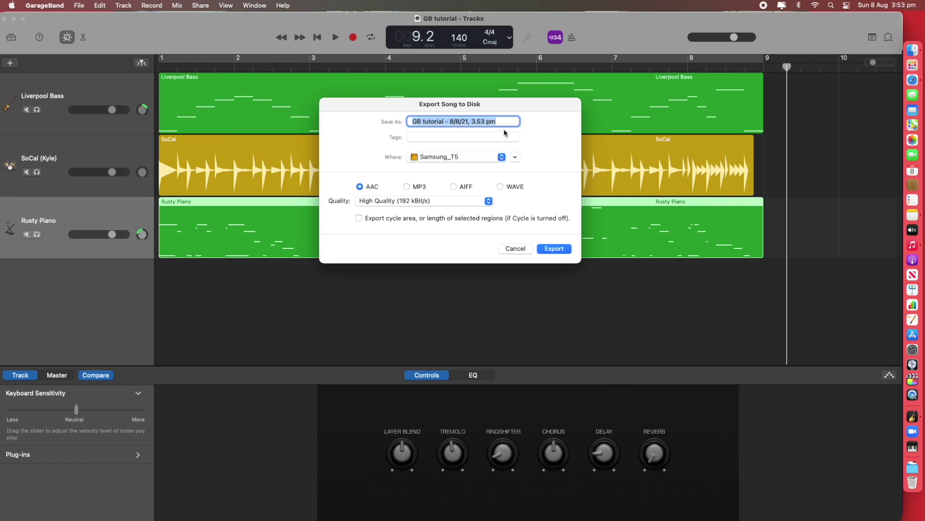
click(501, 159)
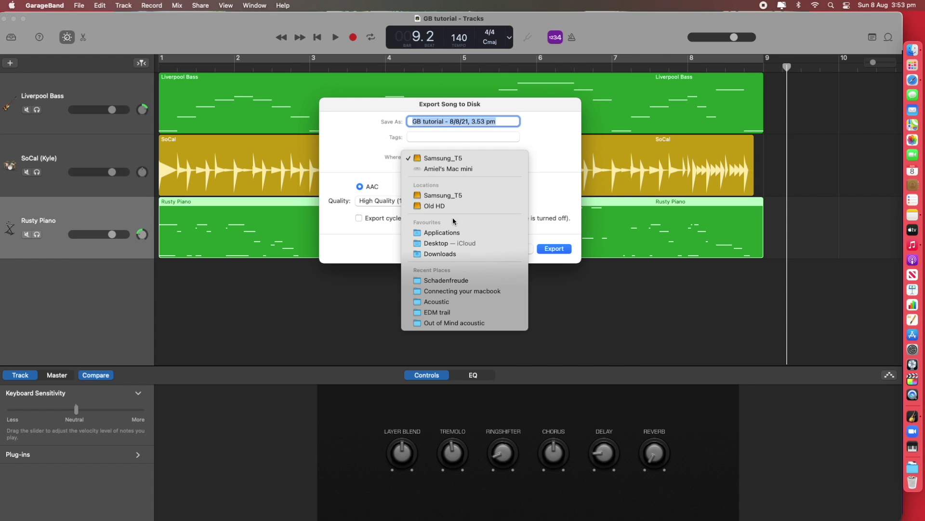
click(437, 196)
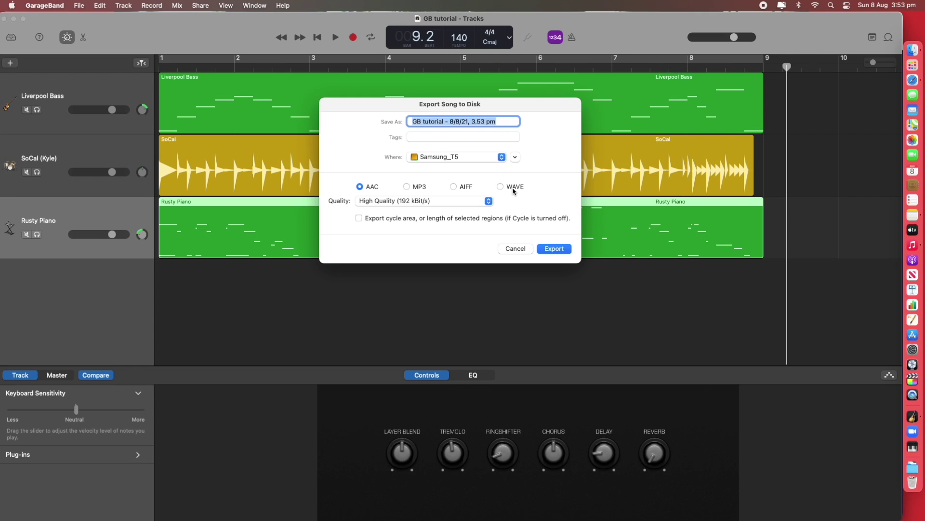
click(407, 188)
click(500, 187)
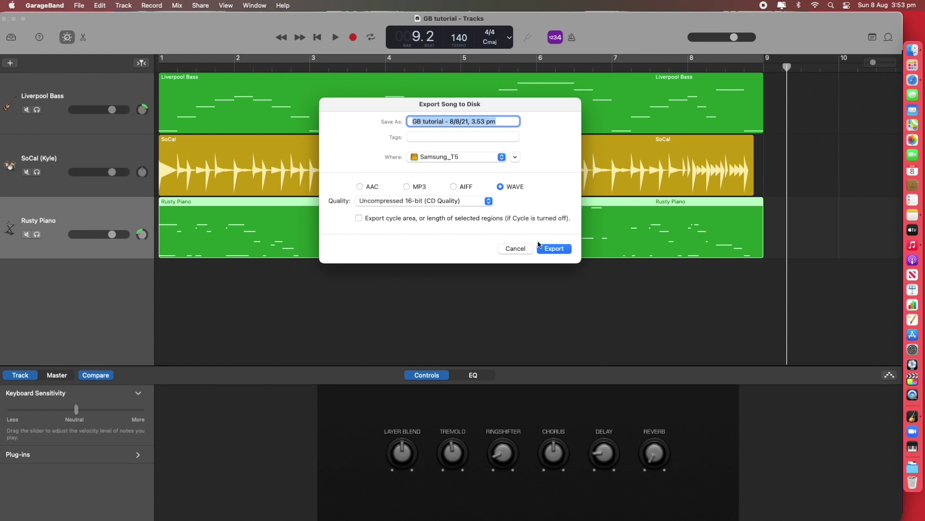
click(554, 248)
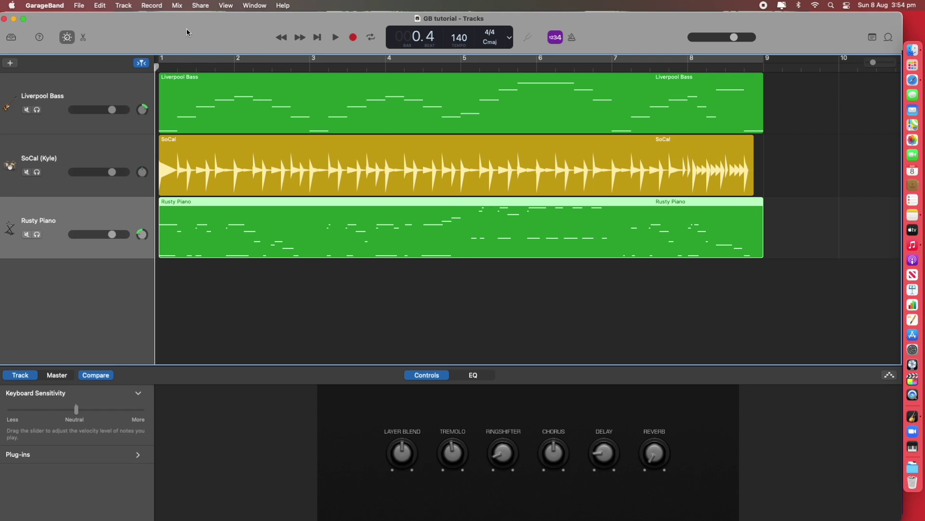
Step: Share the song to Music as 'GB tutorial - 8/8/21, 3.54 pm' at Highest Quality, 256 kBit/s
click(201, 5)
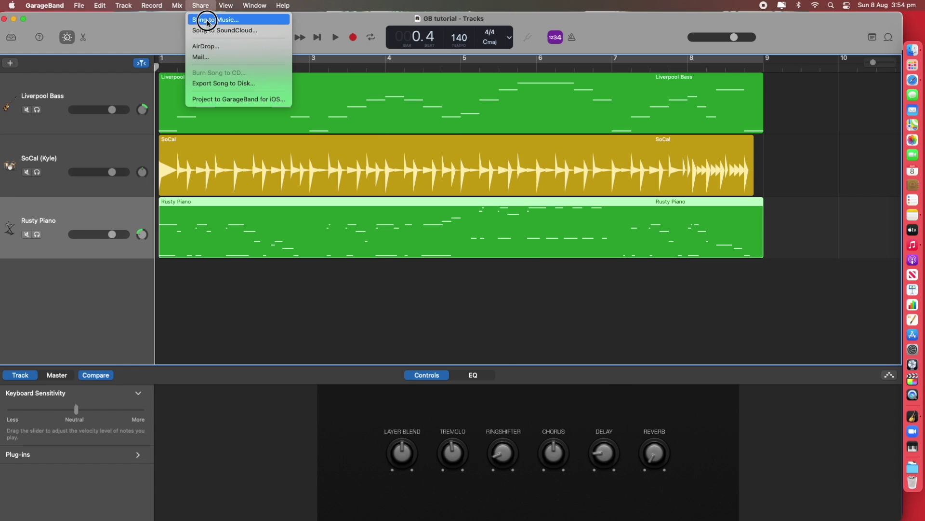
click(207, 21)
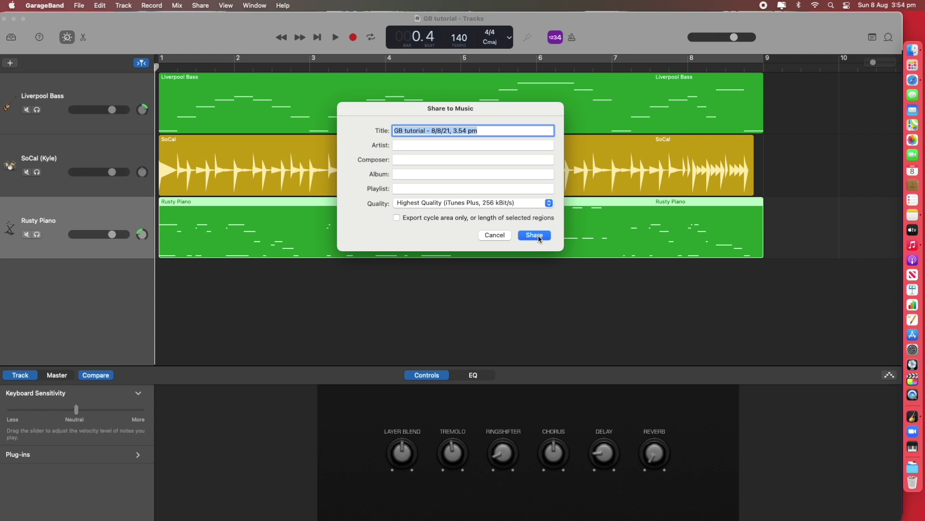
click(502, 237)
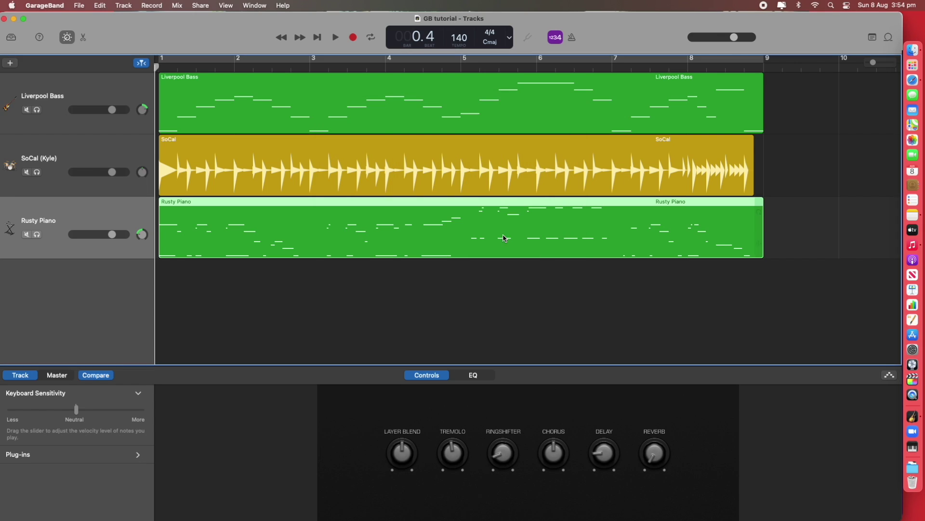